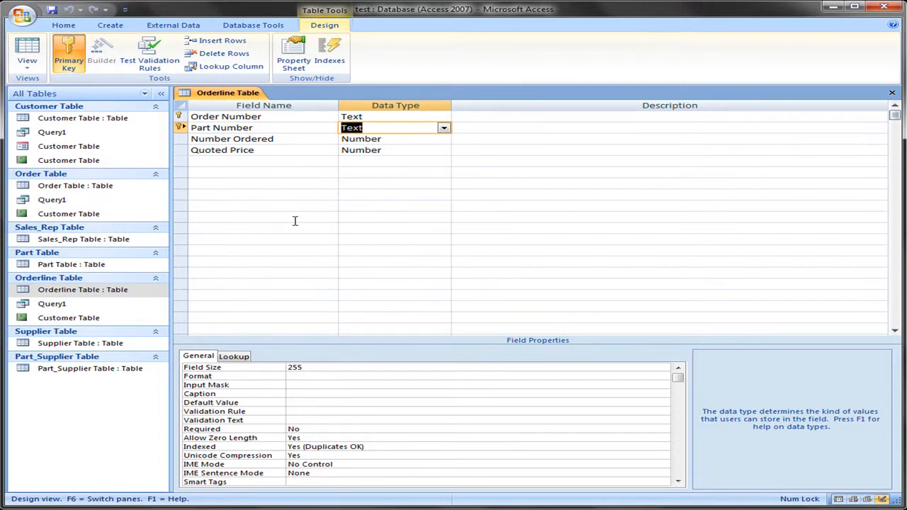
Open the Customer Table and switch it to Design view
{"action": "left_click", "coordinate": [76, 119]}
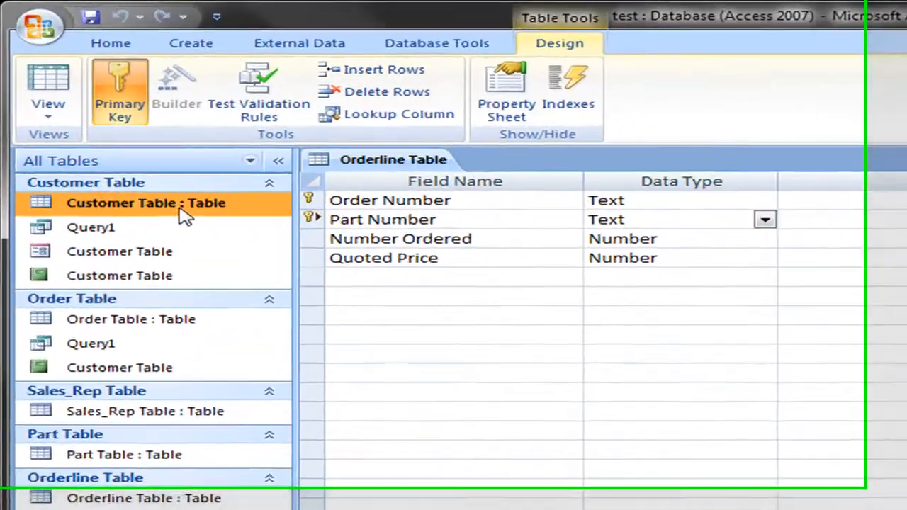
{"action": "double_click", "coordinate": [179, 208]}
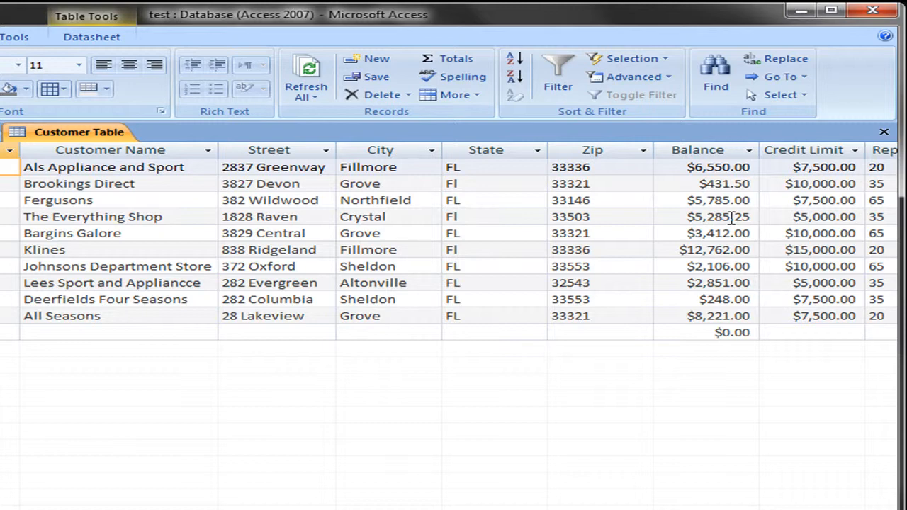
{"action": "right_click", "coordinate": [84, 132]}
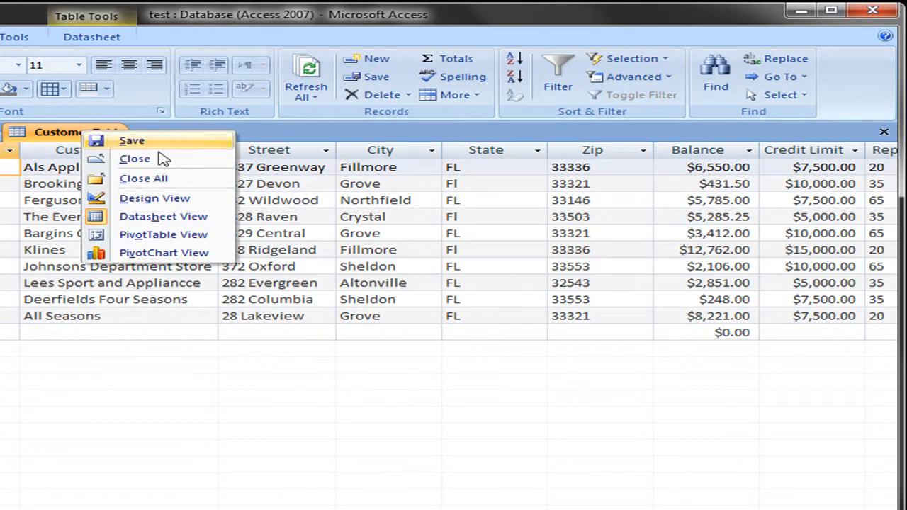
{"action": "left_click", "coordinate": [159, 206]}
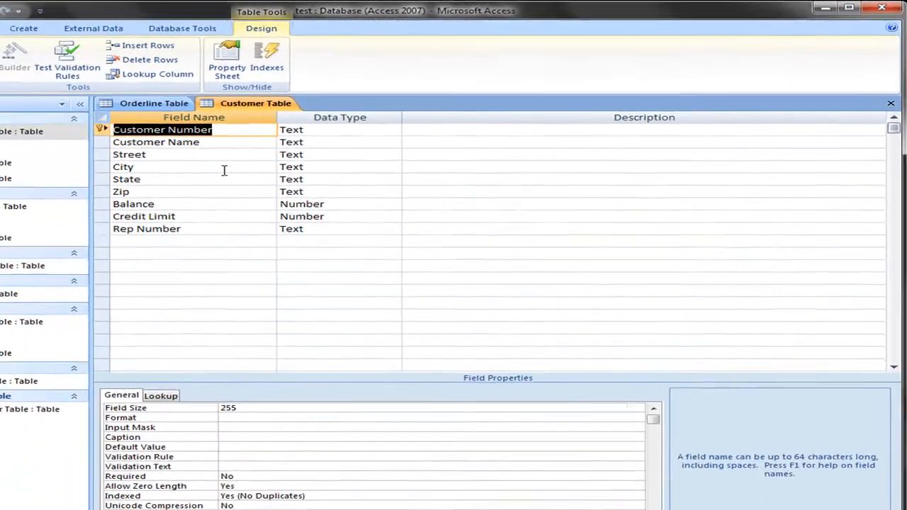
{"action": "scroll", "coordinate": [273, 73], "scroll_direction": "up", "scroll_amount": 1}
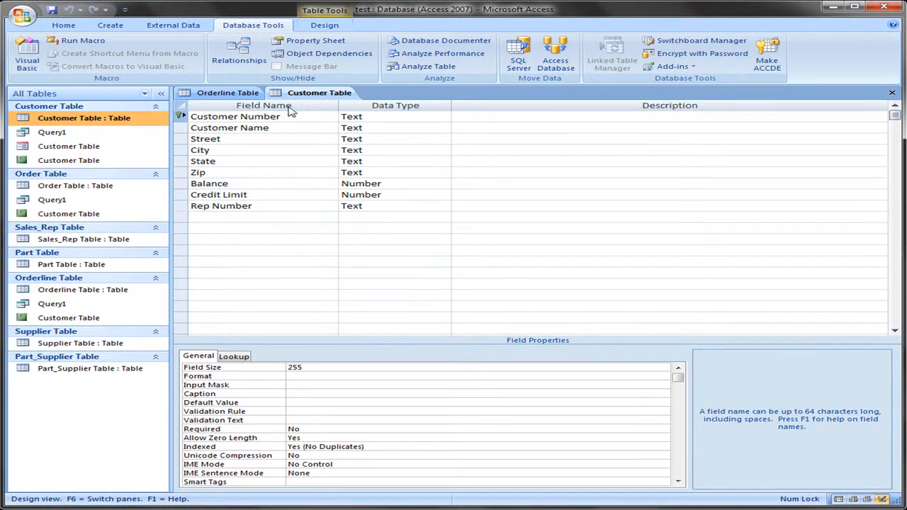
Show the Customer Table's property sheet and open the Expression Builder for its table-level Validation Rule
{"action": "left_click", "coordinate": [323, 95]}
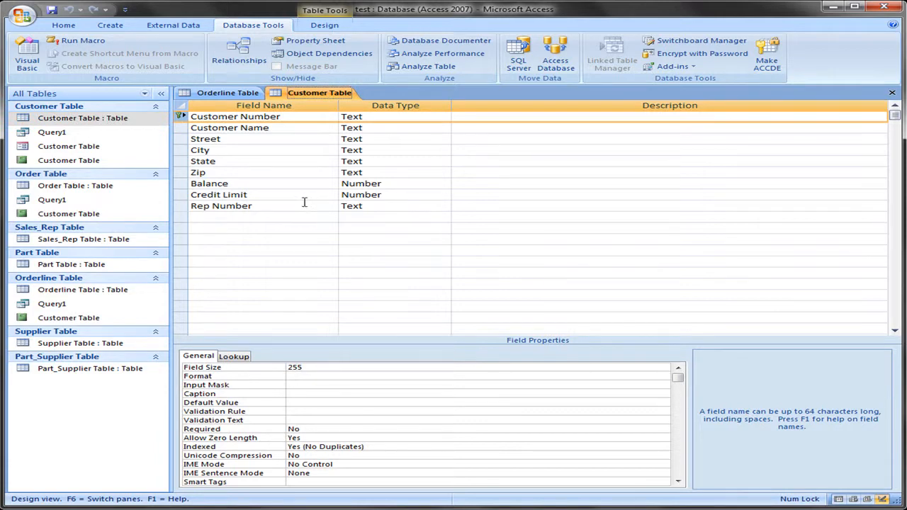
{"action": "left_click", "coordinate": [312, 40]}
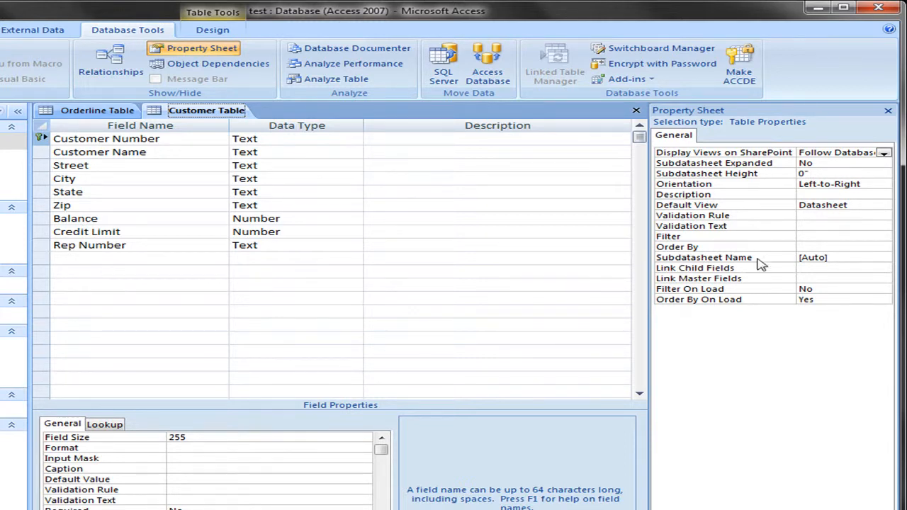
{"action": "left_click", "coordinate": [822, 216]}
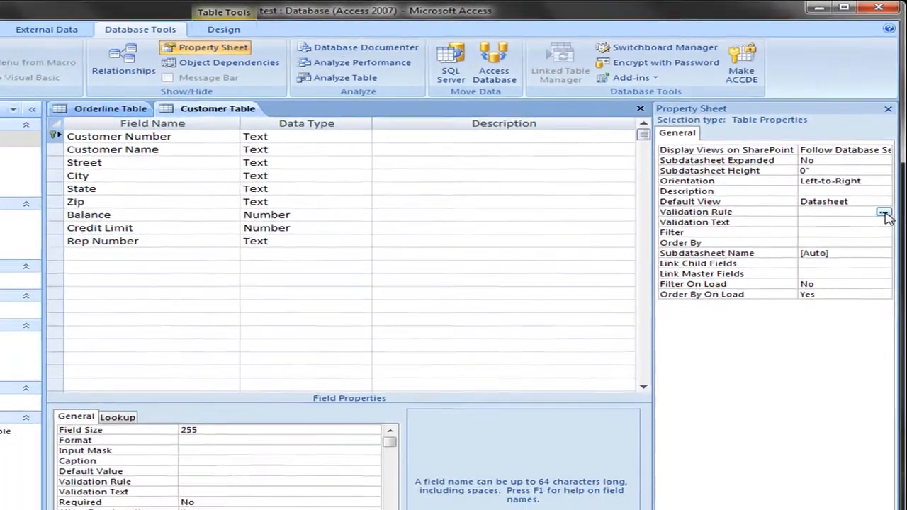
{"action": "left_click", "coordinate": [885, 213]}
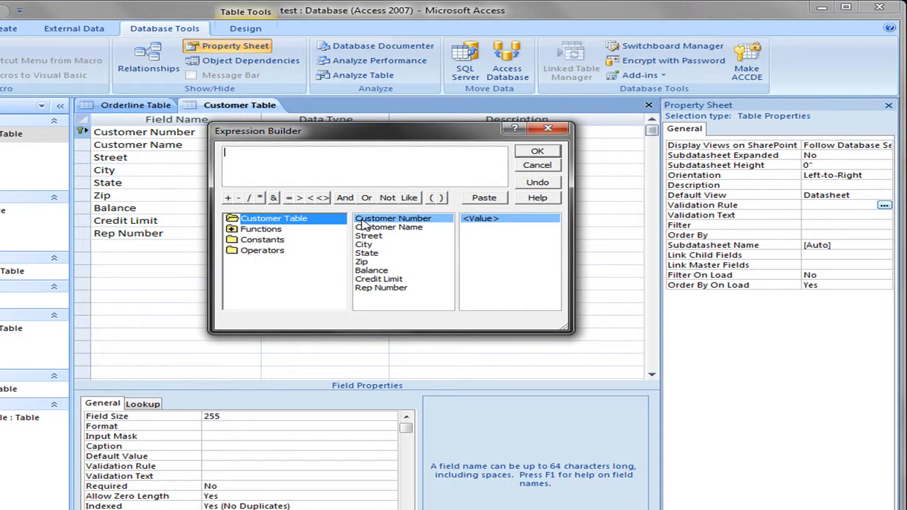
{"action": "left_click_drag", "start_coordinate": [399, 133], "coordinate": [358, 264]}
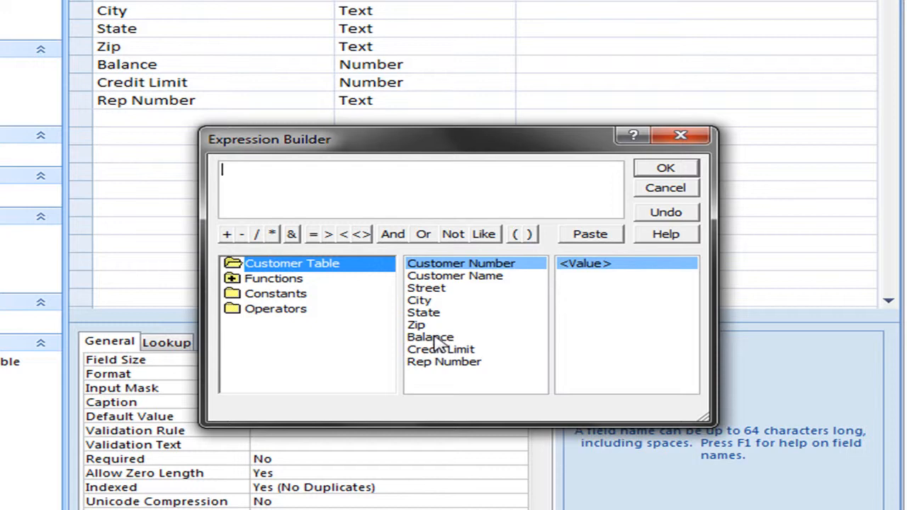
Build an expression from the Balance field, the < and = operators, and the Credit Limit field
{"action": "double_click", "coordinate": [439, 338]}
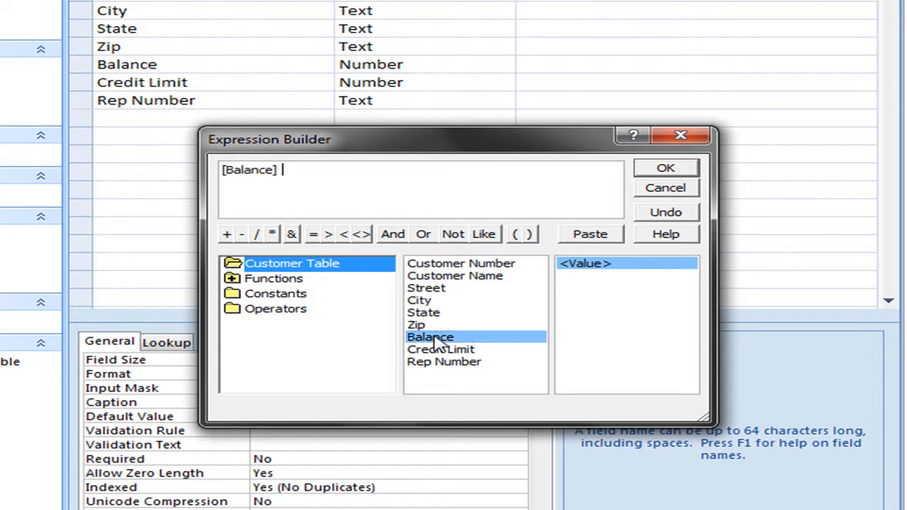
{"action": "left_click", "coordinate": [344, 236]}
{"action": "left_click", "coordinate": [316, 236]}
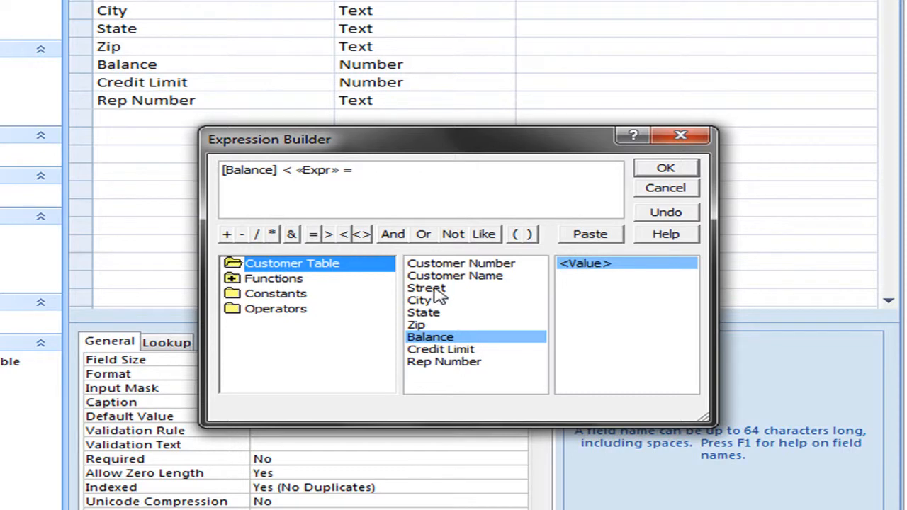
{"action": "left_click", "coordinate": [467, 350]}
{"action": "double_click", "coordinate": [468, 351]}
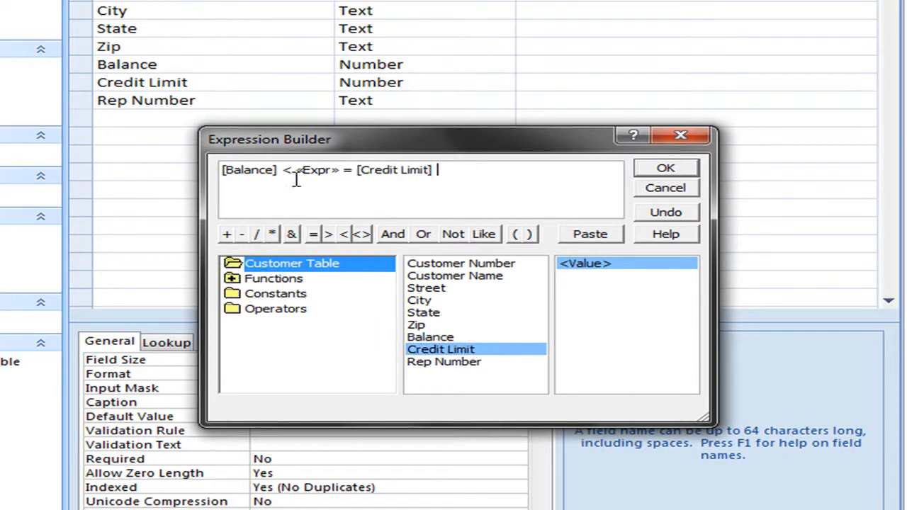
Remove the «Expr» placeholder so the validation rule reads [Balance] <= [Credit Limit], and accept the expression
{"action": "left_click", "coordinate": [345, 172]}
{"action": "key", "text": "BackSpace"}
{"action": "key", "text": "BackSpace"}
{"action": "key", "text": "BackSpace"}
{"action": "key", "text": "BackSpace"}
{"action": "key", "text": "BackSpace"}
{"action": "key", "text": "BackSpace"}
{"action": "key", "text": "BackSpace"}
{"action": "key", "text": "BackSpace"}
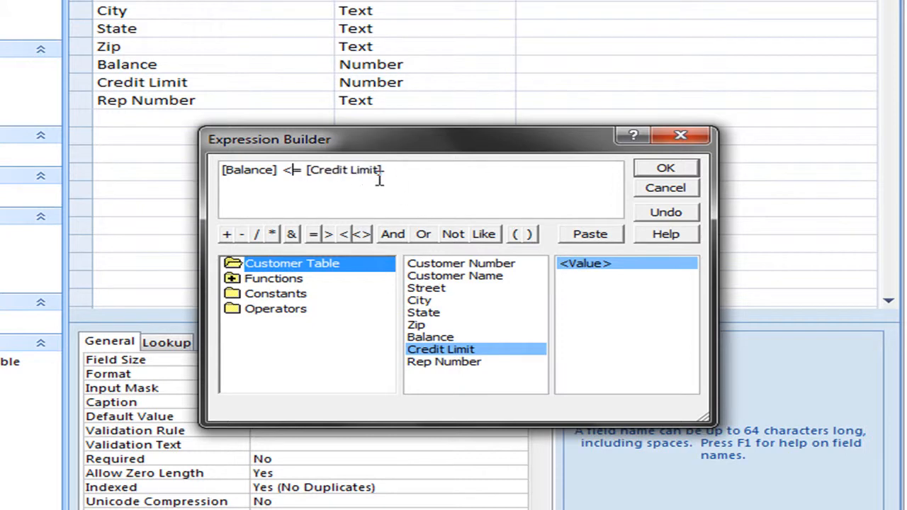
{"action": "left_click", "coordinate": [666, 169]}
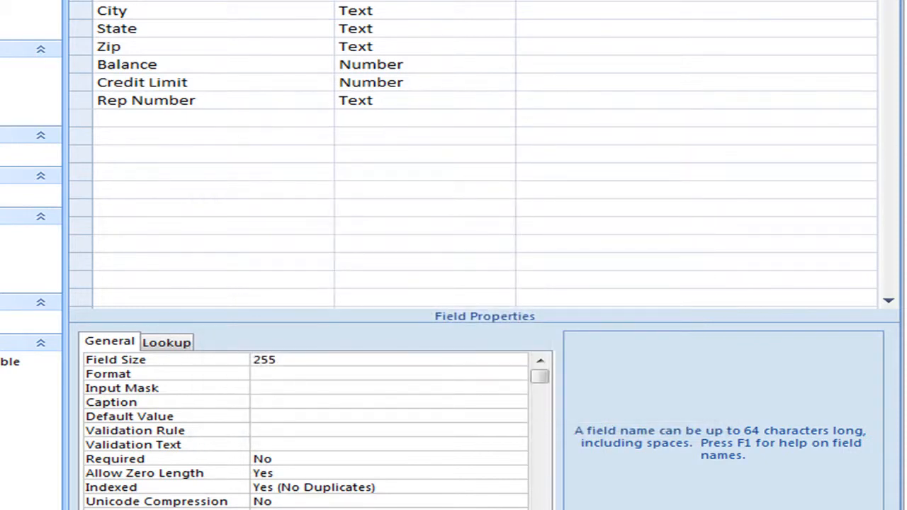
Save the Customer Table, test its existing data against the changed integrity rules, and keep the new rule
{"action": "right_click", "coordinate": [284, 0]}
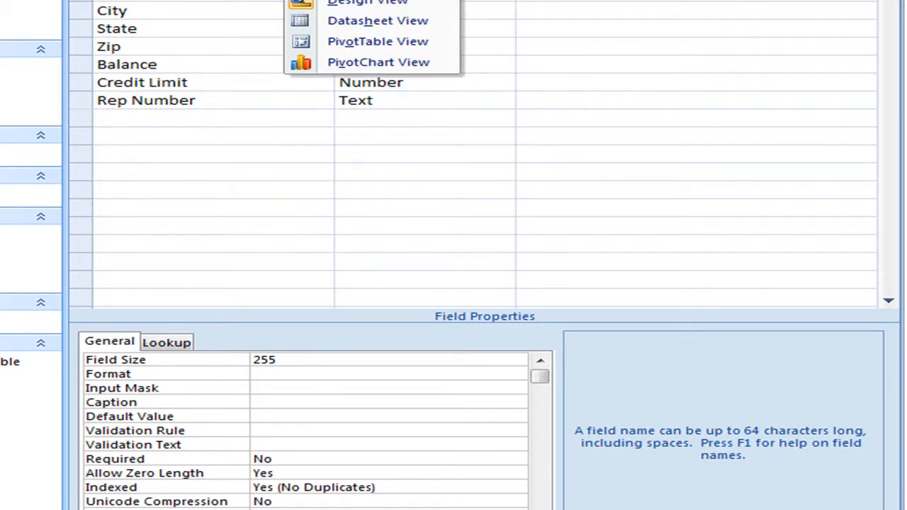
{"action": "left_click", "coordinate": [340, 0]}
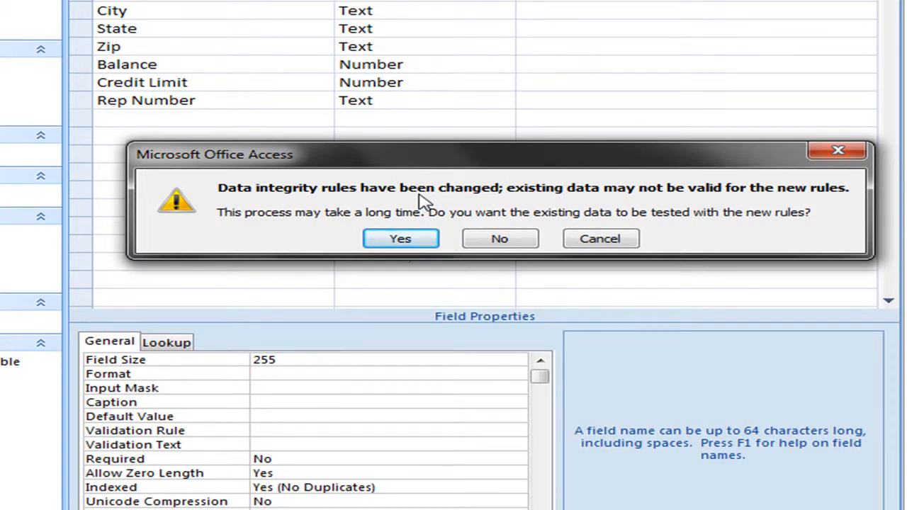
{"action": "left_click", "coordinate": [422, 241]}
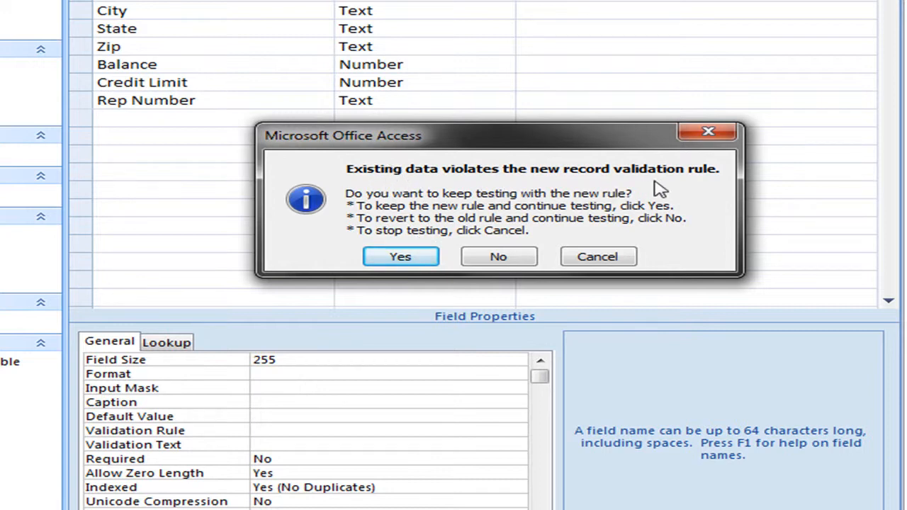
{"action": "left_click", "coordinate": [401, 256]}
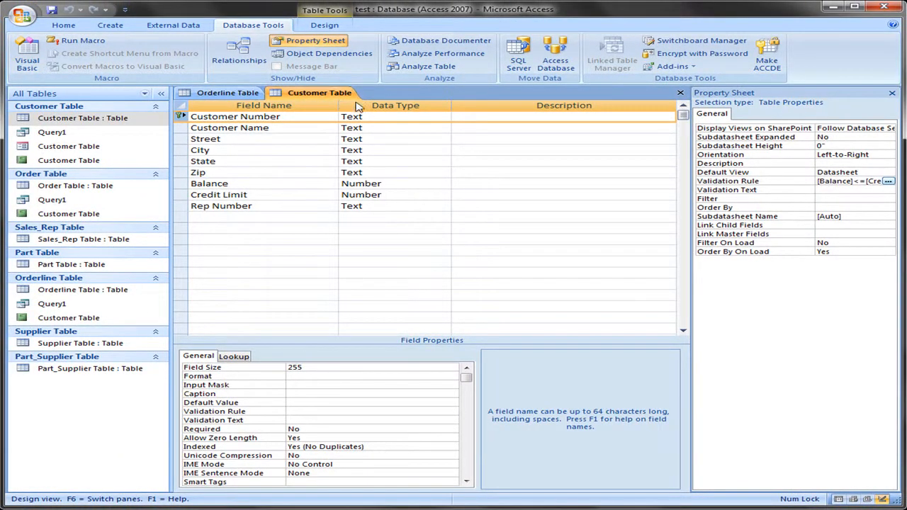
Switch the Customer Table to Datasheet view and set the All Seasons balance to 0
{"action": "right_click", "coordinate": [317, 87]}
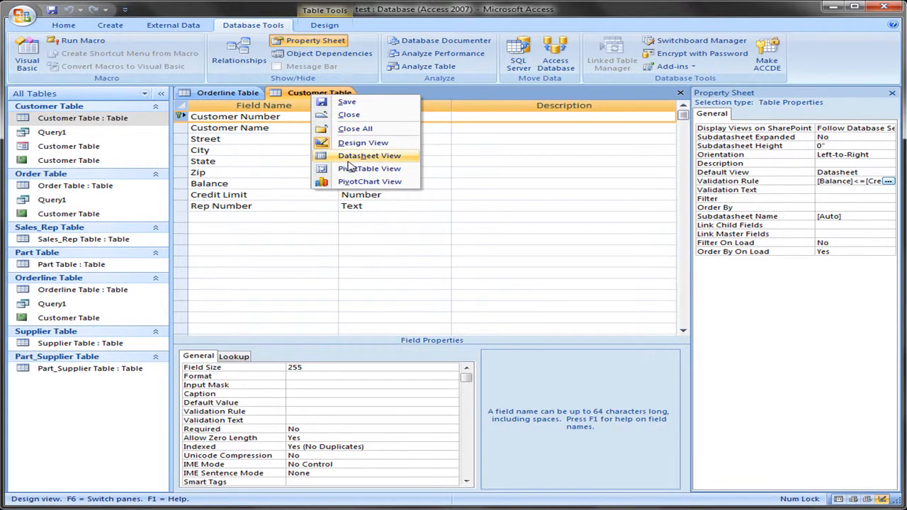
{"action": "left_click", "coordinate": [327, 155]}
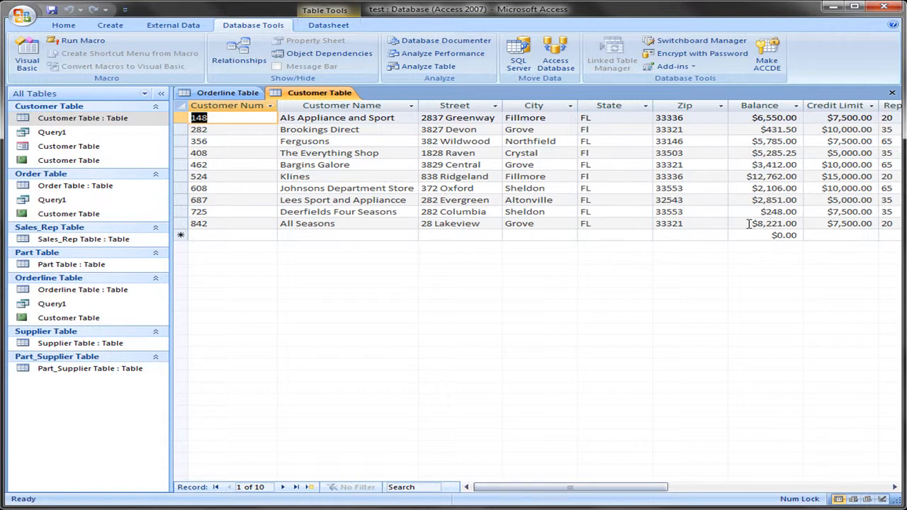
{"action": "left_click_drag", "start_coordinate": [749, 223], "coordinate": [799, 223]}
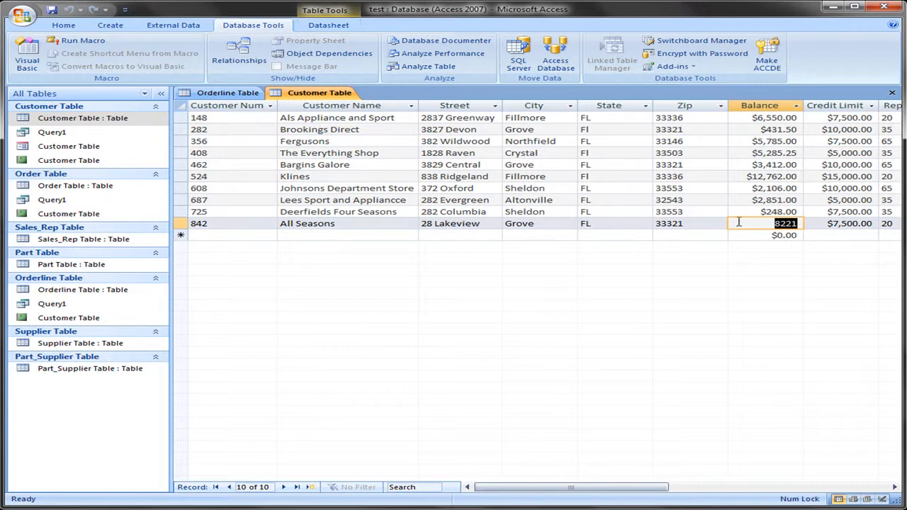
{"action": "right_click", "coordinate": [332, 92]}
{"action": "left_click", "coordinate": [363, 101]}
{"action": "type", "text": "0"}
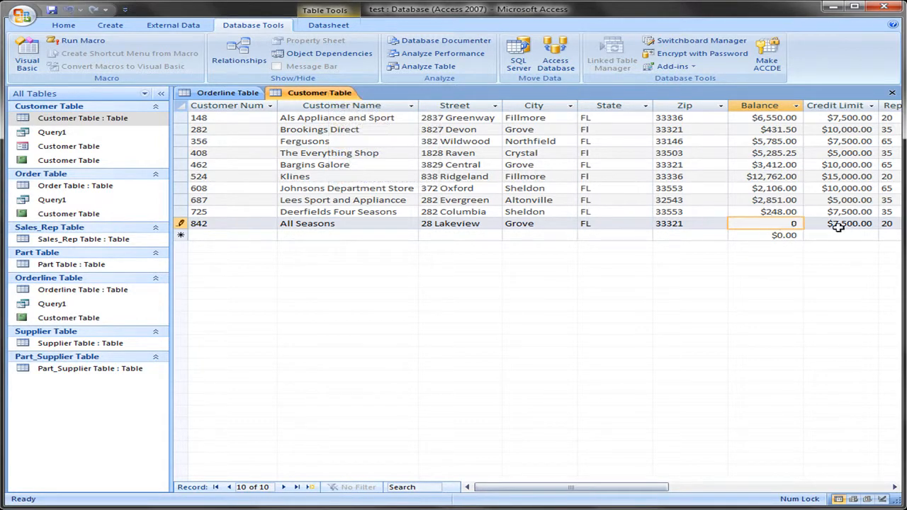
{"action": "key", "text": "Tab"}
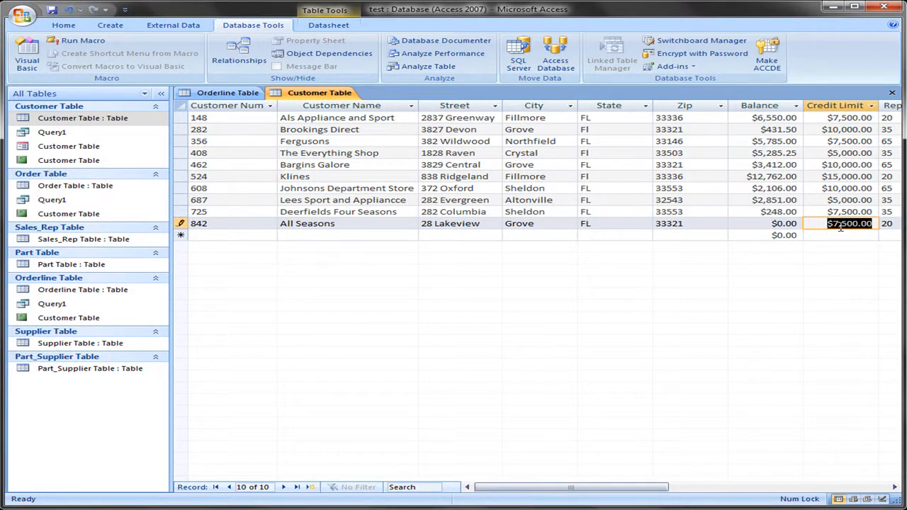
Clear the balance in the All Seasons record
{"action": "key", "text": "shift+Tab"}
{"action": "key", "text": "BackSpace"}
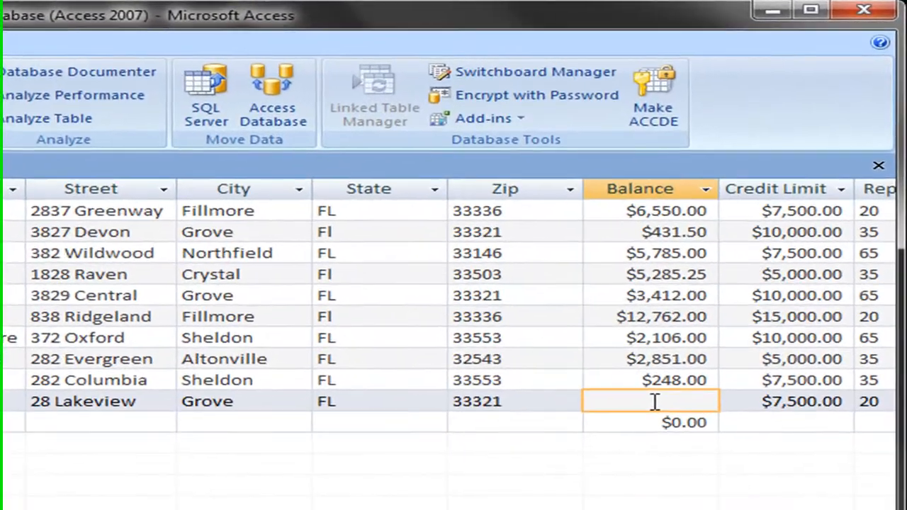
{"action": "key", "text": "Tab"}
{"action": "left_click", "coordinate": [654, 403]}
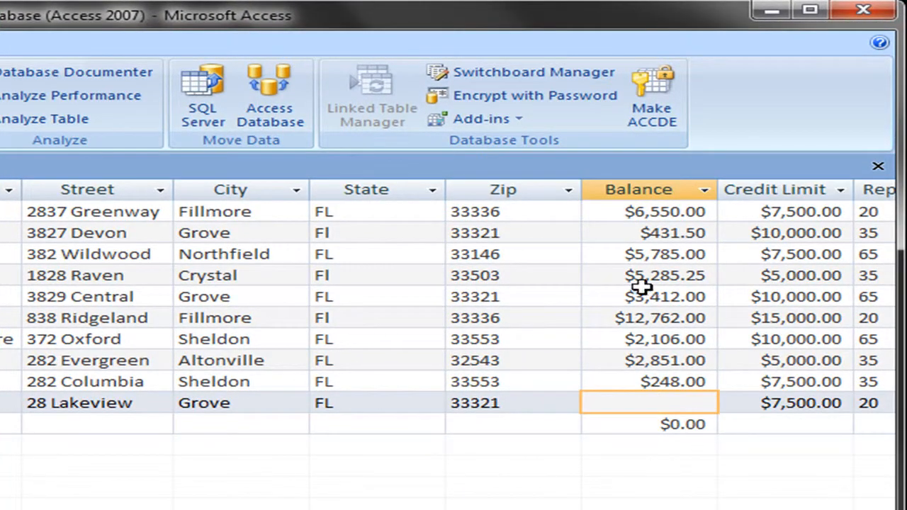
Set the balance of The Everything Shop to 0
{"action": "left_click_drag", "start_coordinate": [613, 277], "coordinate": [799, 283]}
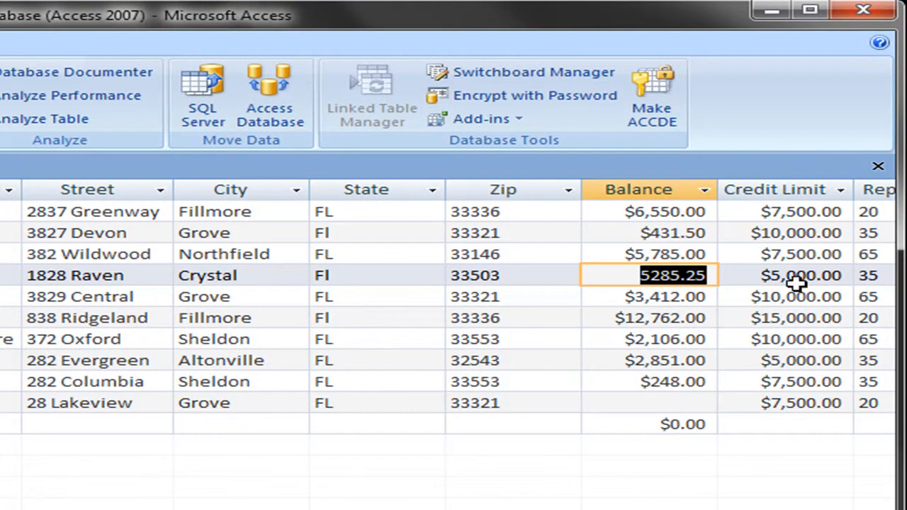
{"action": "type", "text": "0"}
{"action": "key", "text": "Tab"}
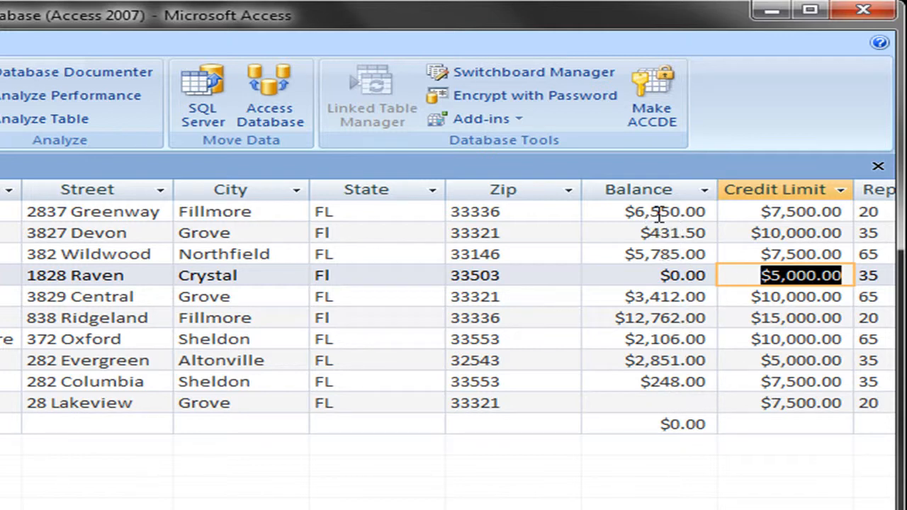
{"action": "left_click", "coordinate": [648, 275]}
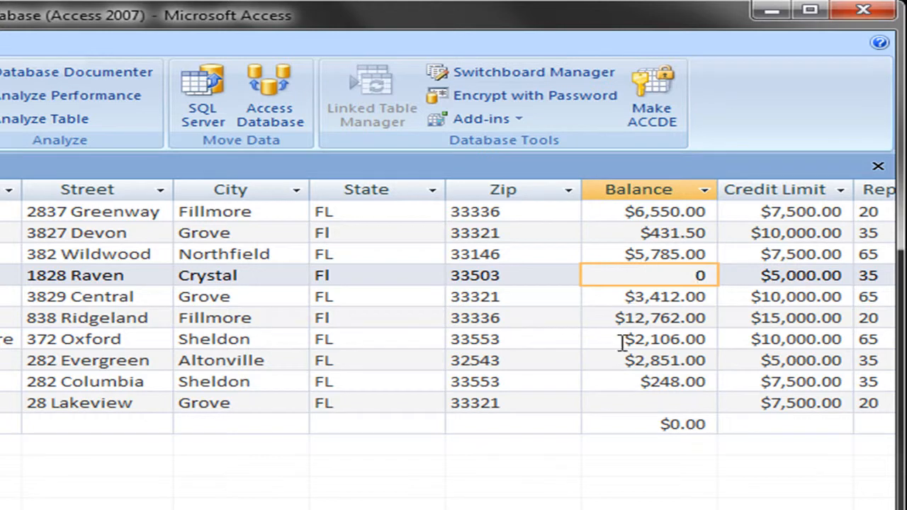
Set the All Seasons balance to 9,500 and try to save the Customer Table
{"action": "left_click", "coordinate": [650, 401]}
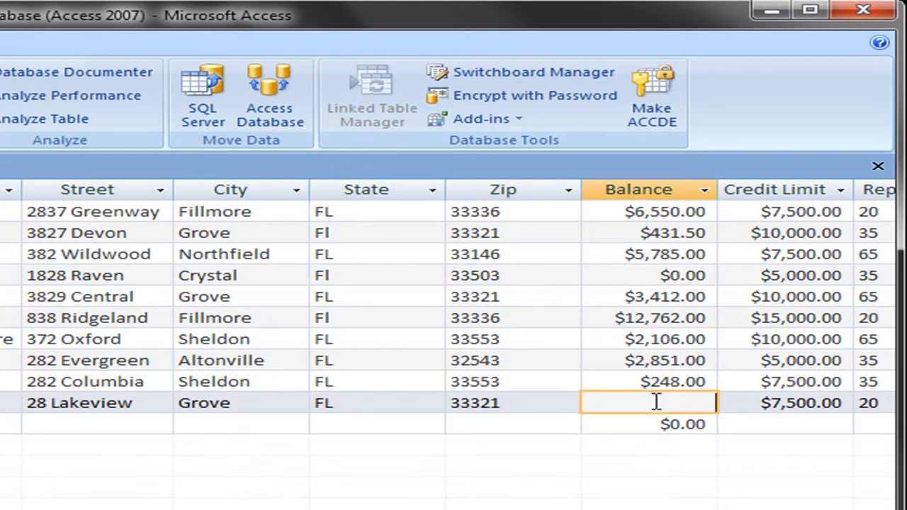
{"action": "type", "text": "9,5"}
{"action": "type", "text": "00"}
{"action": "key", "text": "Tab"}
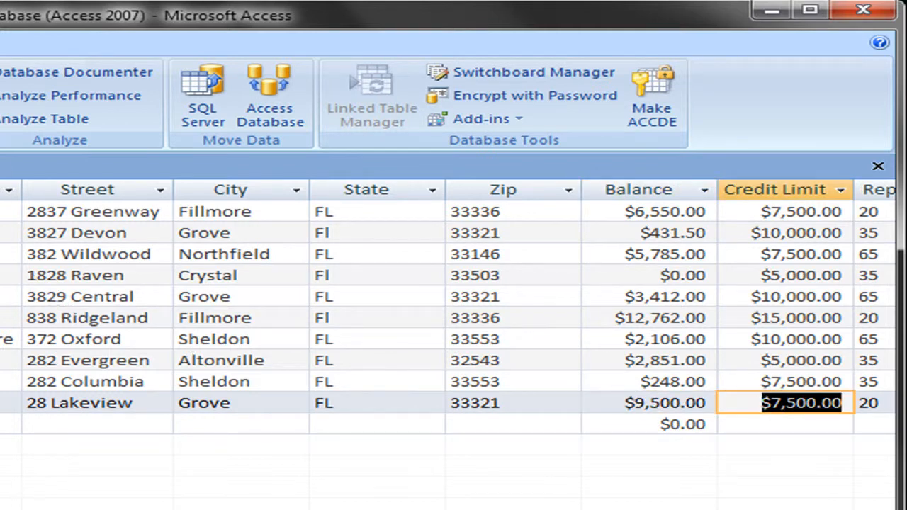
{"action": "right_click", "coordinate": [0, 166]}
{"action": "left_click", "coordinate": [0, 178]}
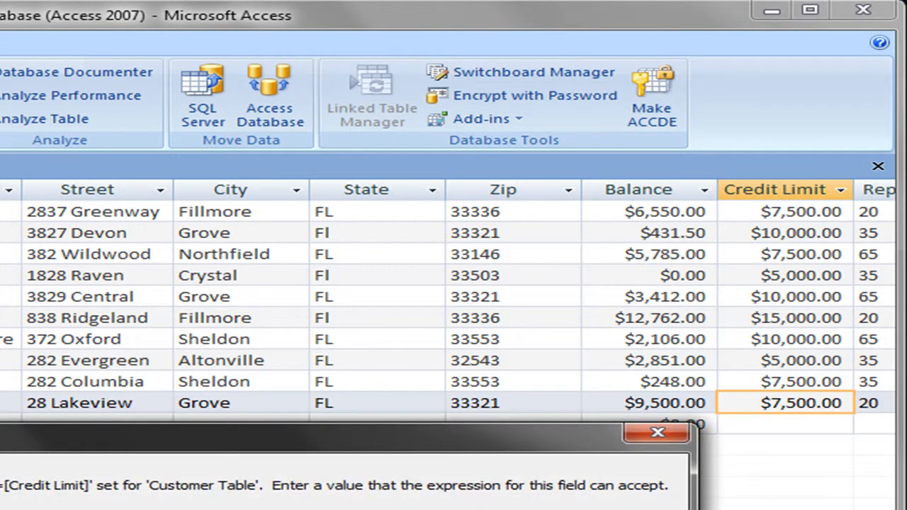
{"action": "left_click", "coordinate": [106, 509]}
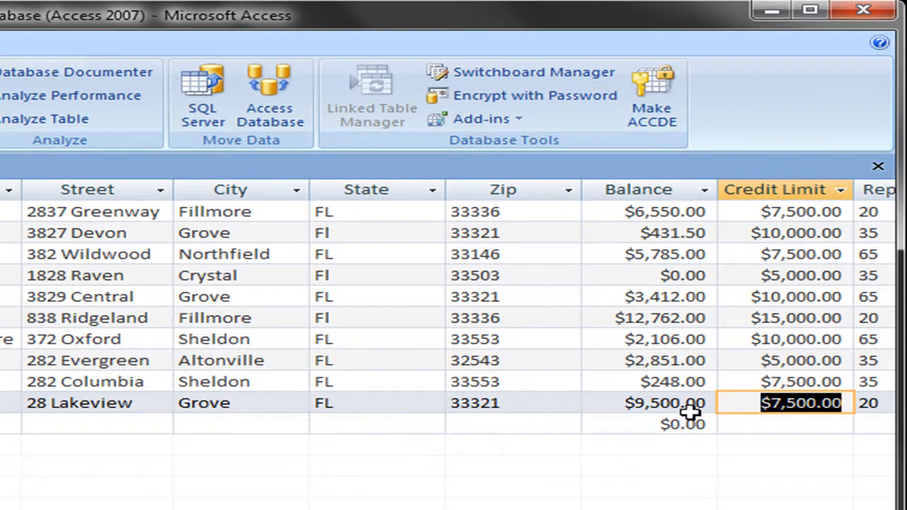
Replace the All Seasons record's balance with 7,400
{"action": "left_click", "coordinate": [624, 401]}
{"action": "key", "text": "shift+End"}
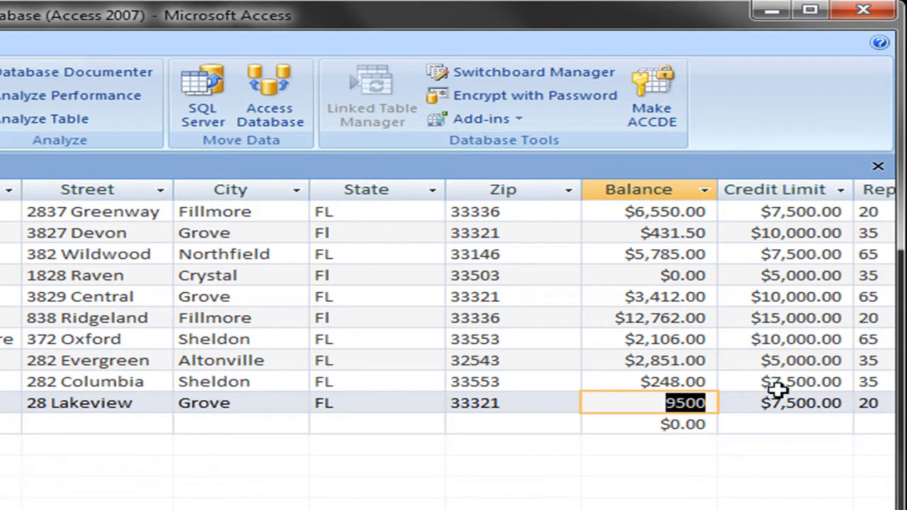
{"action": "type", "text": "750"}
{"action": "key", "text": "BackSpace"}
{"action": "key", "text": "BackSpace"}
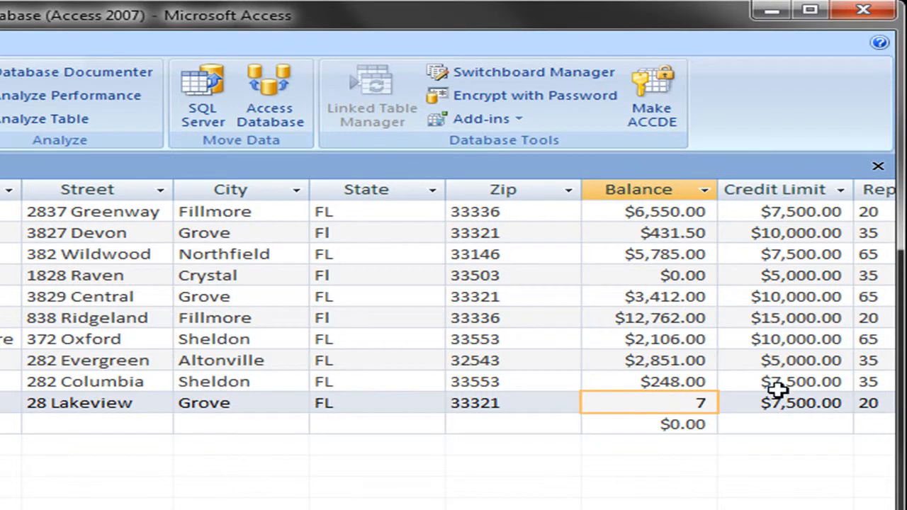
{"action": "type", "text": "400"}
{"action": "key", "text": "Tab"}
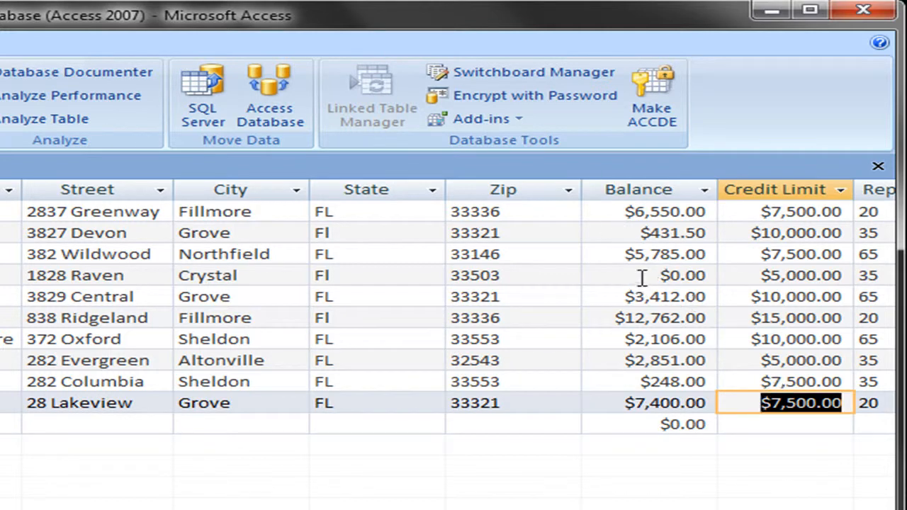
Set the balance of The Everything Shop to 4,900 and save the Customer Table
{"action": "double_click", "coordinate": [641, 277]}
{"action": "type", "text": "4900"}
{"action": "key", "text": "Tab"}
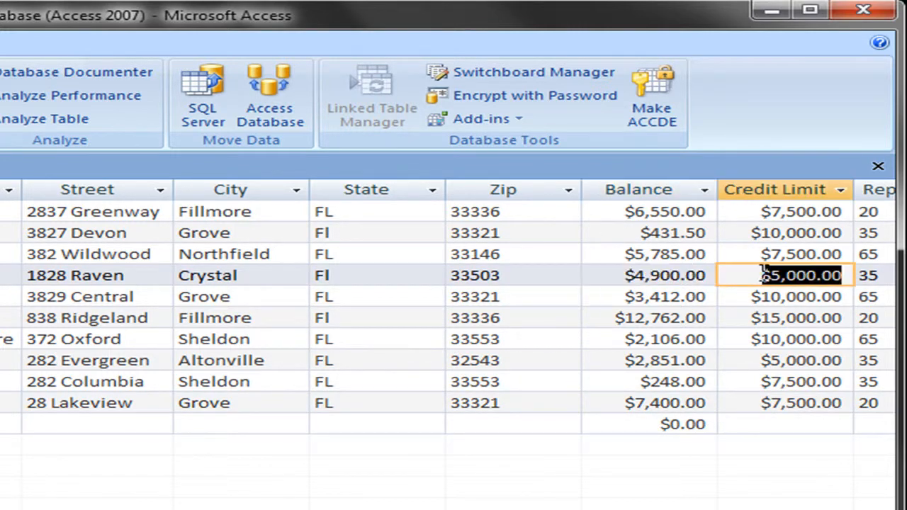
{"action": "right_click", "coordinate": [1, 168]}
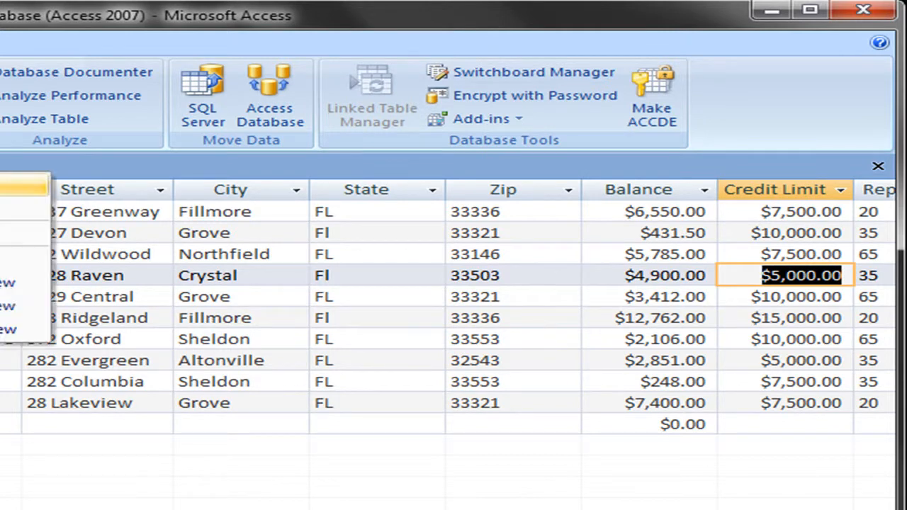
{"action": "left_click", "coordinate": [3, 189]}
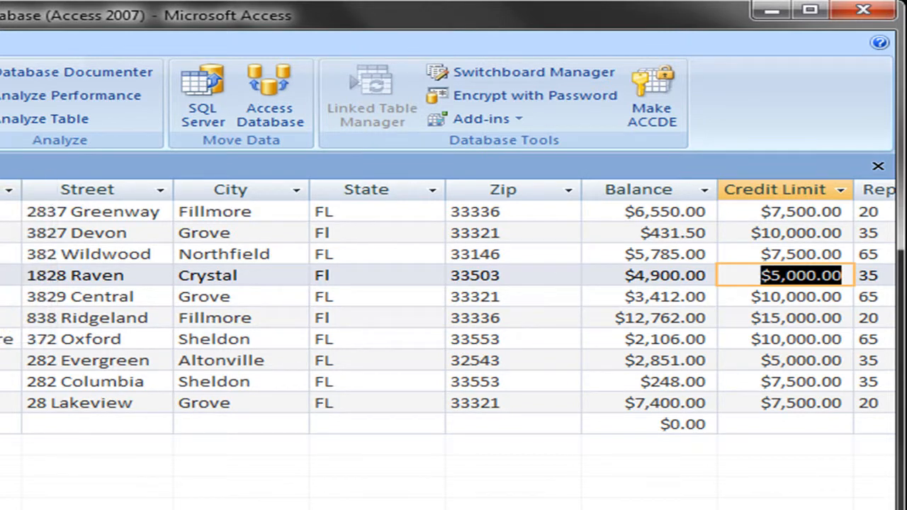
Switch the Customer Table to Design view and inspect the Customer Number field's Validation Rule and Validation Text properties
{"action": "right_click", "coordinate": [1, 168]}
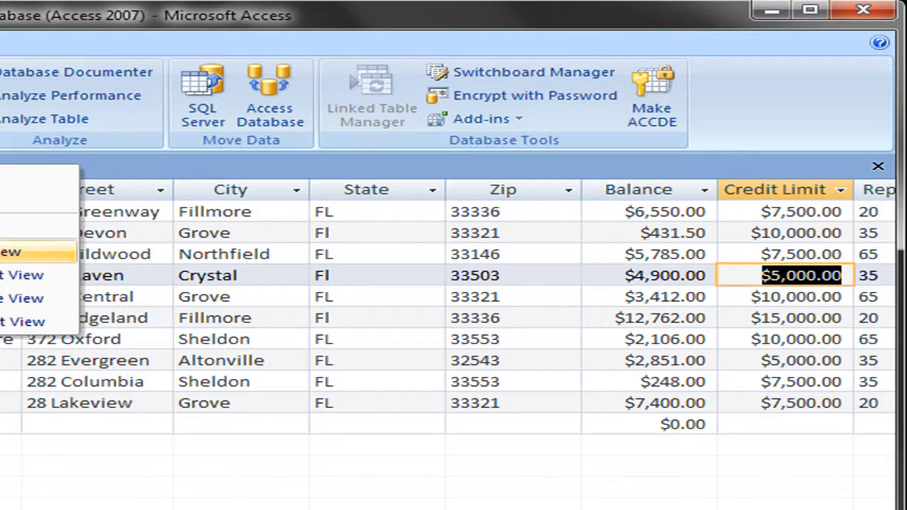
{"action": "left_click", "coordinate": [3, 251]}
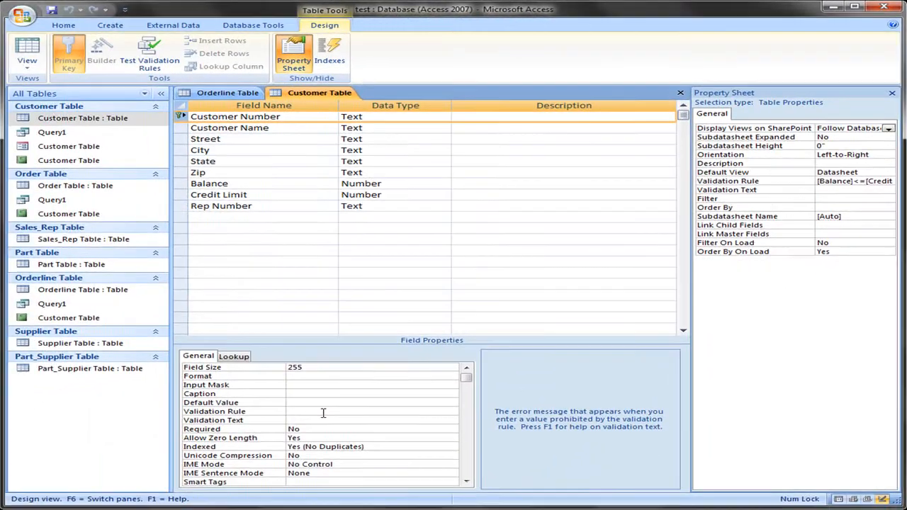
{"action": "left_click", "coordinate": [322, 412]}
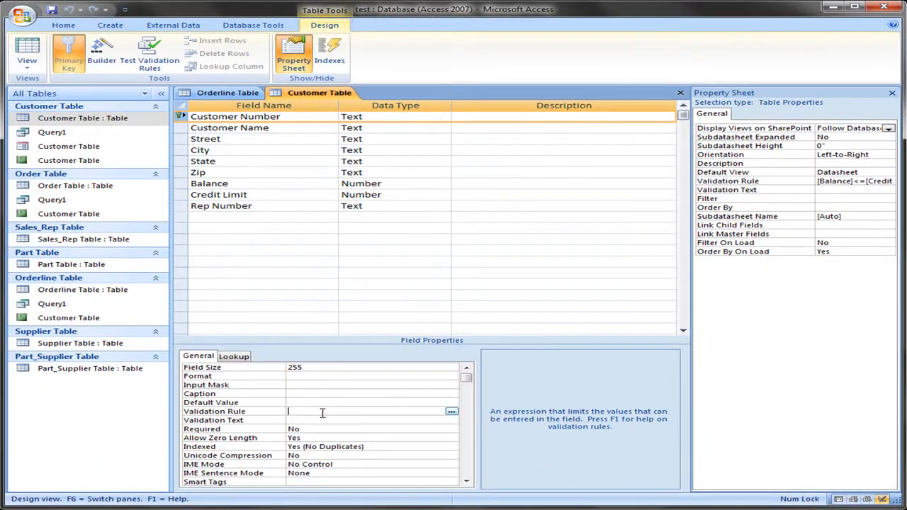
{"action": "left_click", "coordinate": [324, 420]}
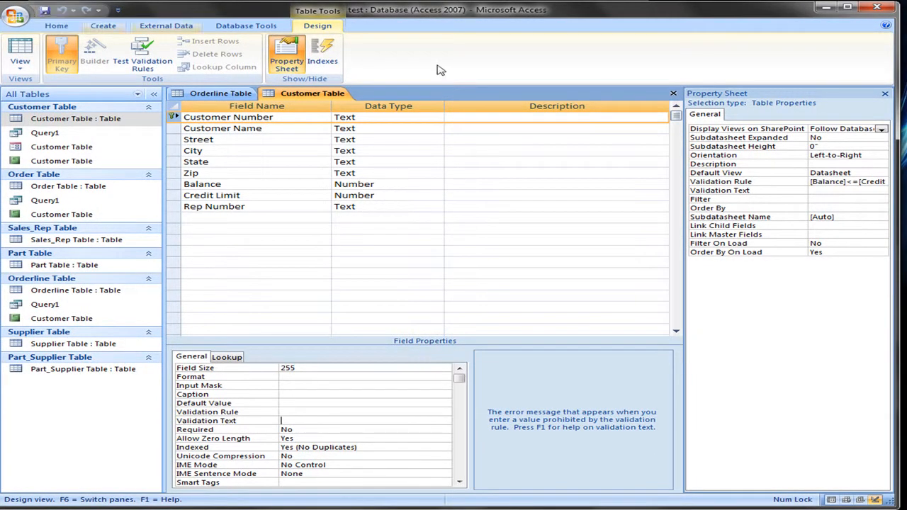
Close the Customer Table and the Orderline Table, saving the Orderline Table's layout changes
{"action": "right_click", "coordinate": [322, 98]}
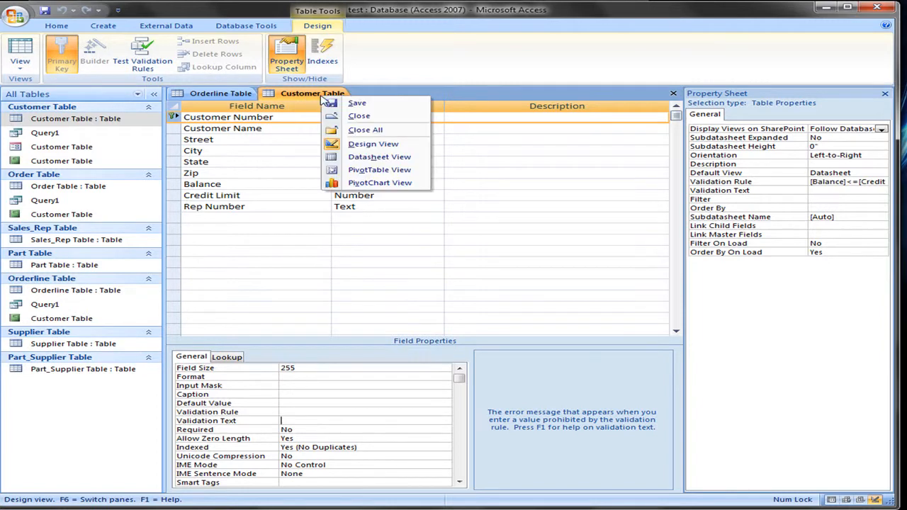
{"action": "left_click", "coordinate": [357, 115]}
{"action": "right_click", "coordinate": [228, 95]}
{"action": "left_click", "coordinate": [267, 113]}
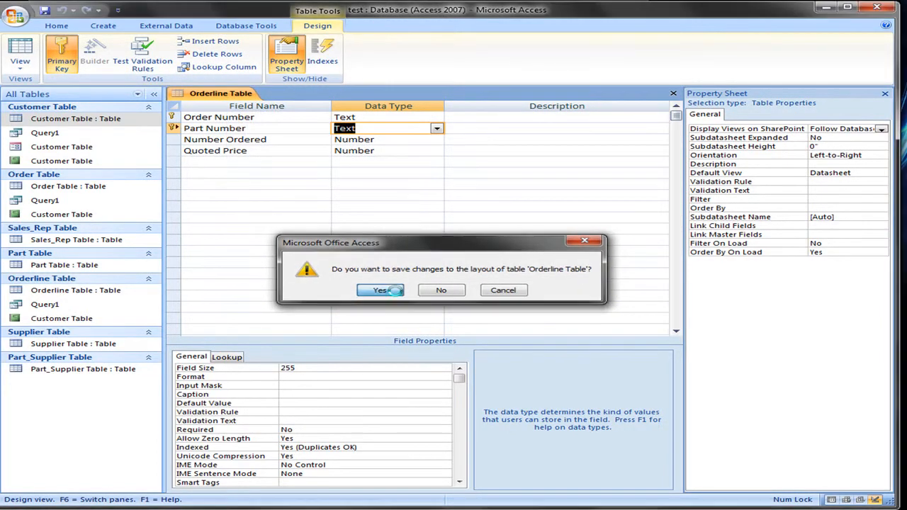
{"action": "left_click", "coordinate": [397, 295]}
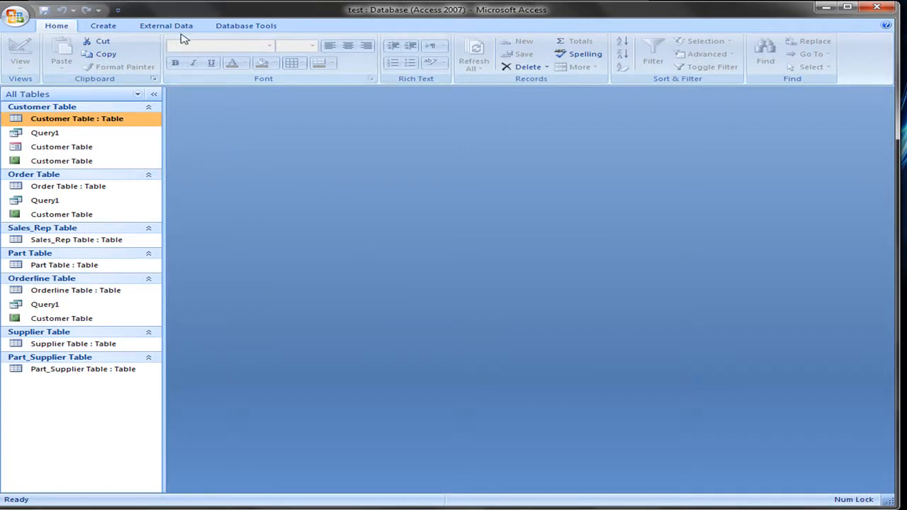
Open the database's Relationships diagram
{"action": "left_click", "coordinate": [112, 27]}
{"action": "left_click", "coordinate": [173, 26]}
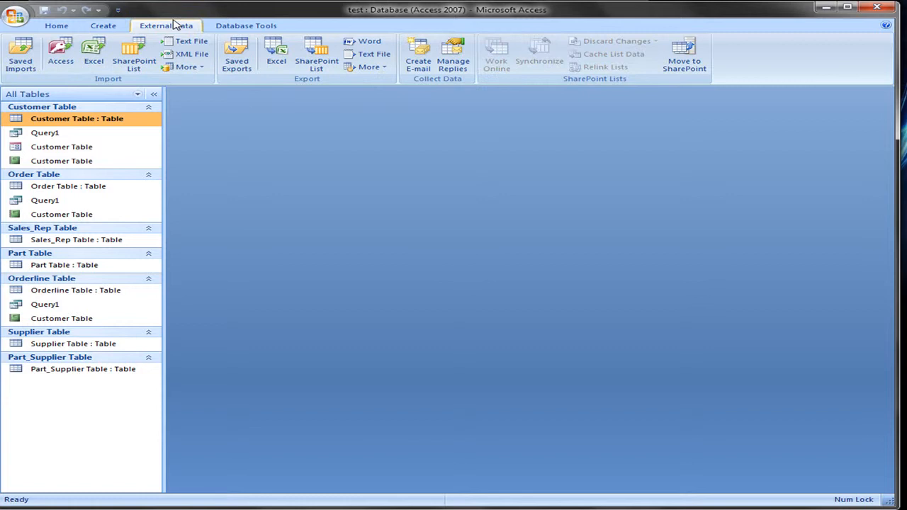
{"action": "left_click", "coordinate": [248, 25]}
{"action": "left_click", "coordinate": [226, 56]}
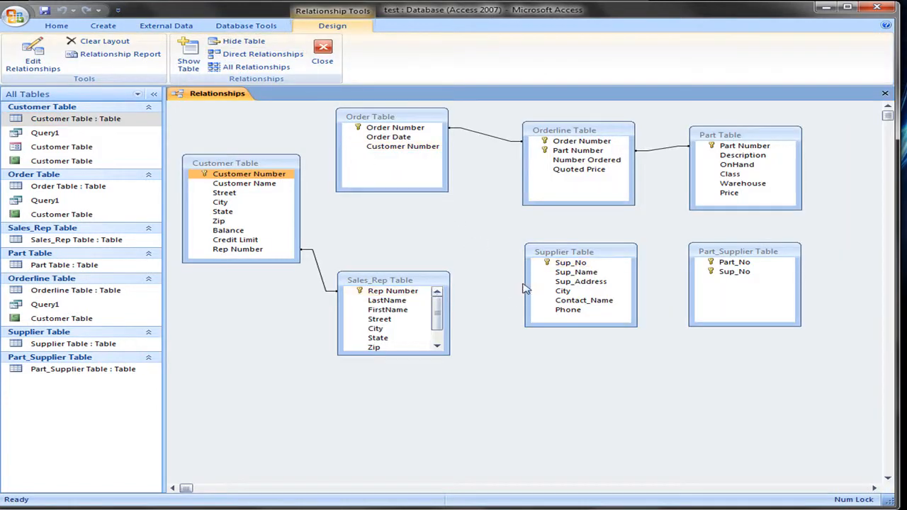
Examine the key fields of the Supplier, Part_Supplier, Part, Orderline and Order tables in the Relationships diagram
{"action": "left_click", "coordinate": [561, 265]}
{"action": "left_click", "coordinate": [734, 271]}
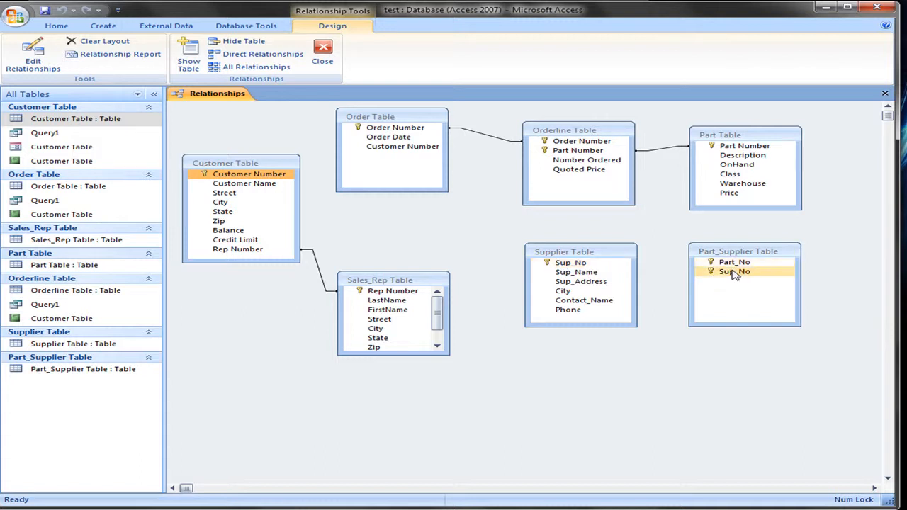
{"action": "left_click", "coordinate": [734, 263]}
{"action": "left_click", "coordinate": [744, 146]}
{"action": "left_click", "coordinate": [577, 150]}
{"action": "left_click", "coordinate": [397, 128]}
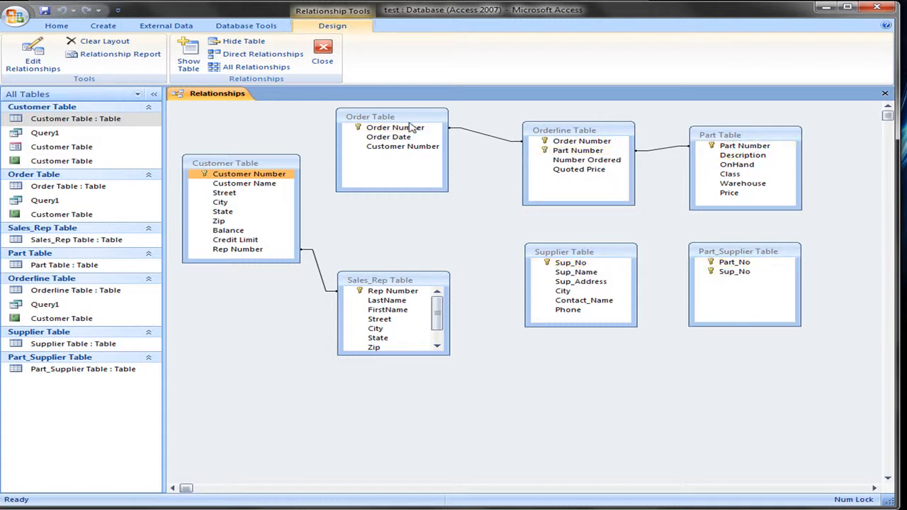
{"action": "left_click", "coordinate": [581, 160]}
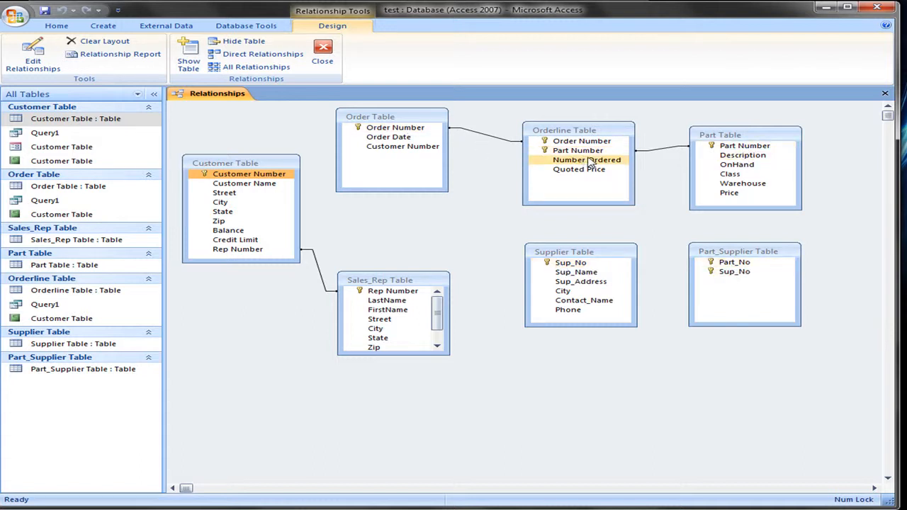